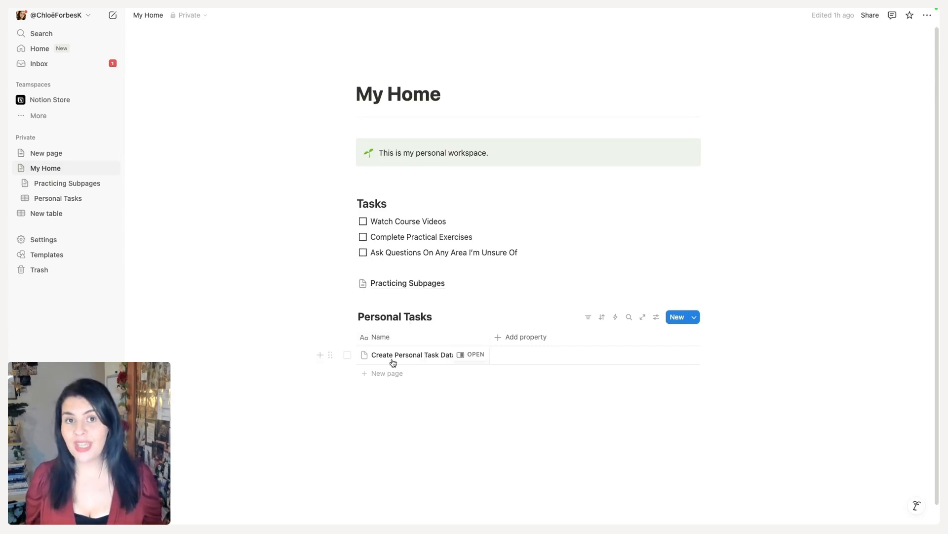
Rename the Name column of the Personal Tasks table to Task.
{"action": "left_click", "coordinate": [389, 339]}
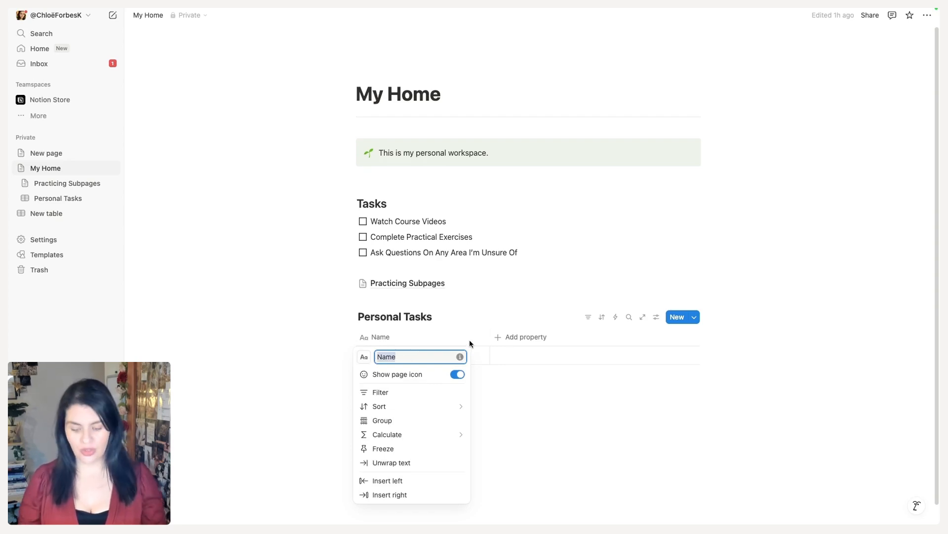
{"action": "type", "text": "Task"}
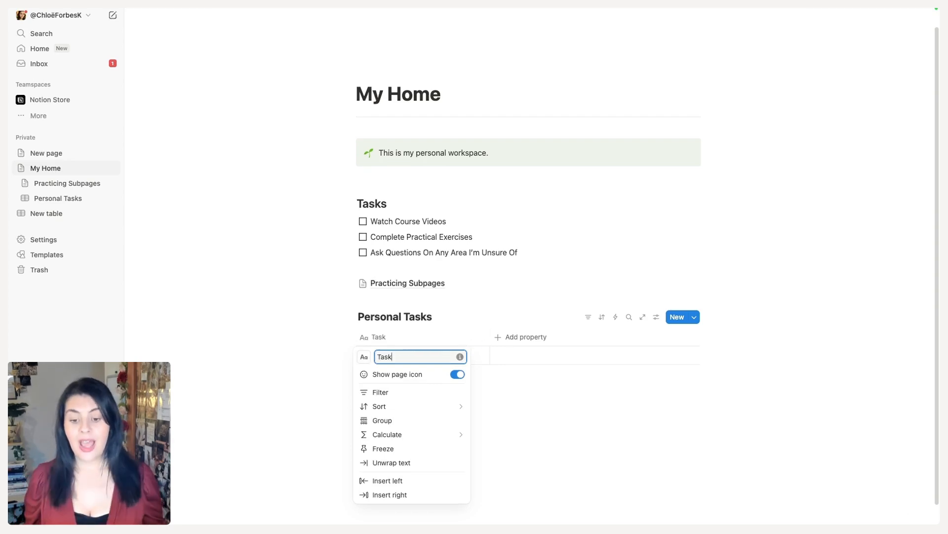
{"action": "left_click", "coordinate": [536, 318]}
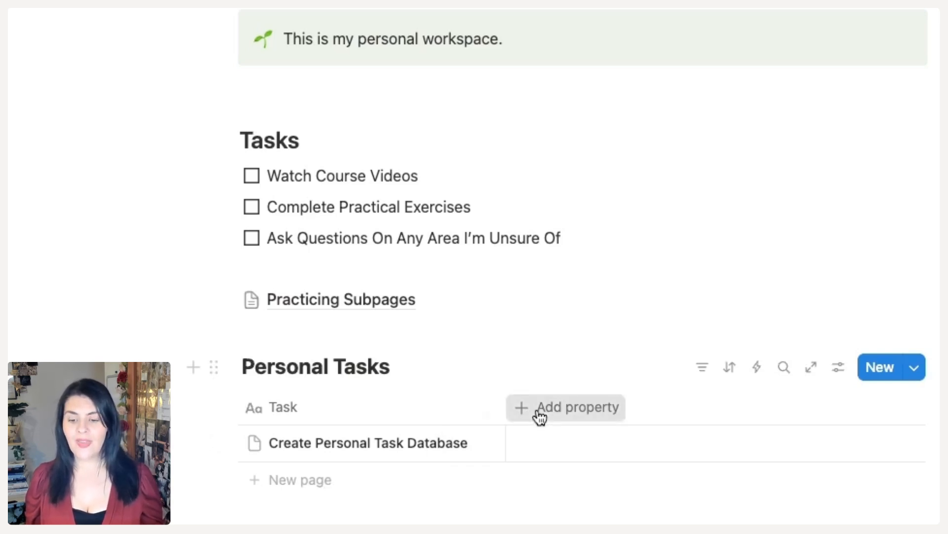
Add a Date property and a Status property to the Personal Tasks table.
{"action": "left_click", "coordinate": [539, 416]}
{"action": "scroll", "coordinate": [625, 492], "scroll_direction": "down", "scroll_amount": 1}
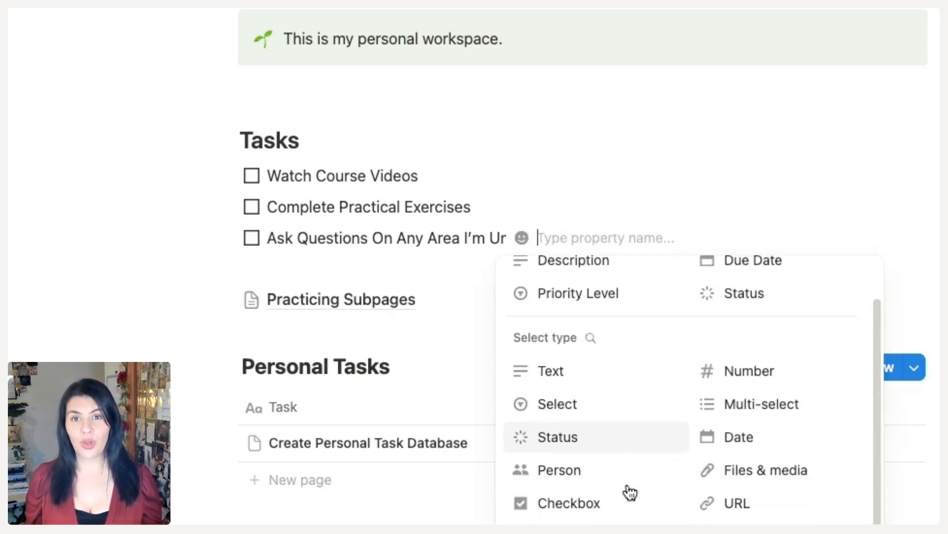
{"action": "scroll", "coordinate": [629, 491], "scroll_direction": "up", "scroll_amount": 1}
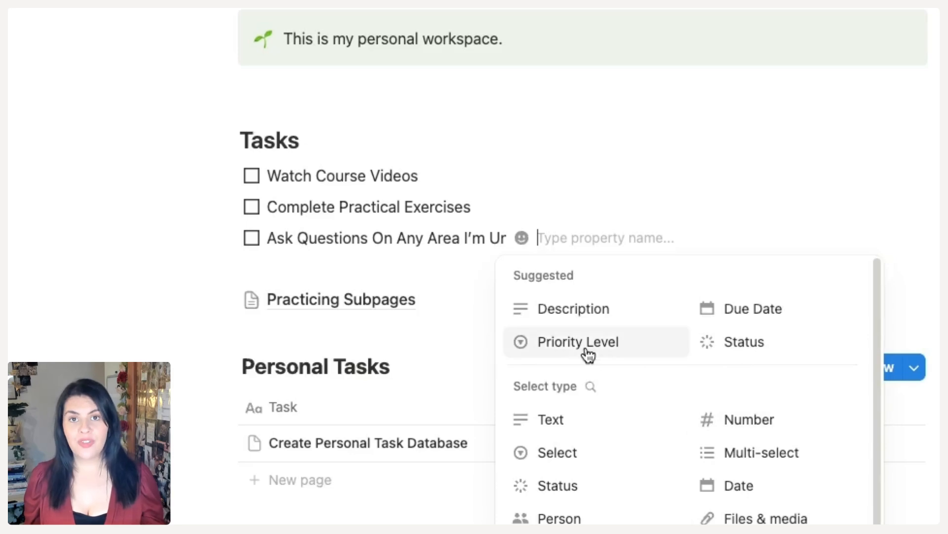
{"action": "scroll", "coordinate": [787, 379], "scroll_direction": "down", "scroll_amount": 1}
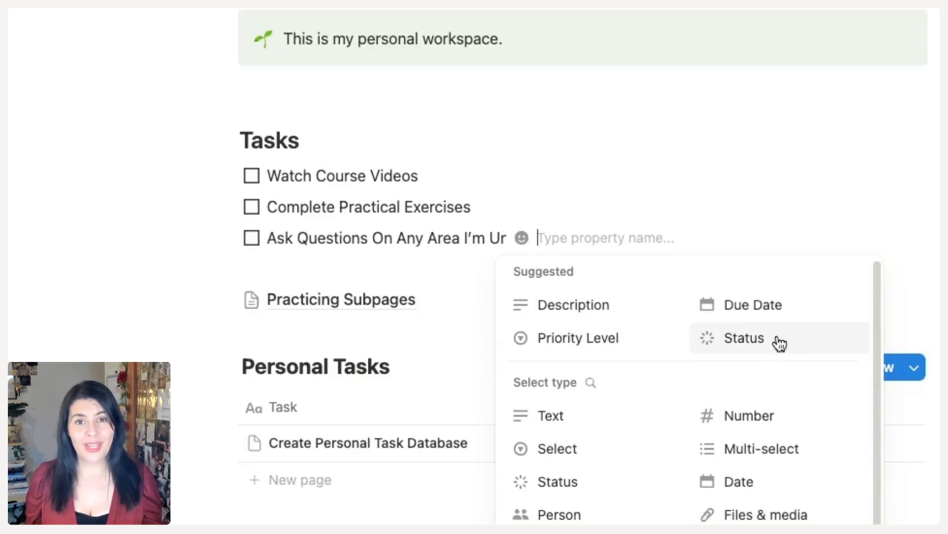
{"action": "scroll", "coordinate": [775, 341], "scroll_direction": "down", "scroll_amount": 2}
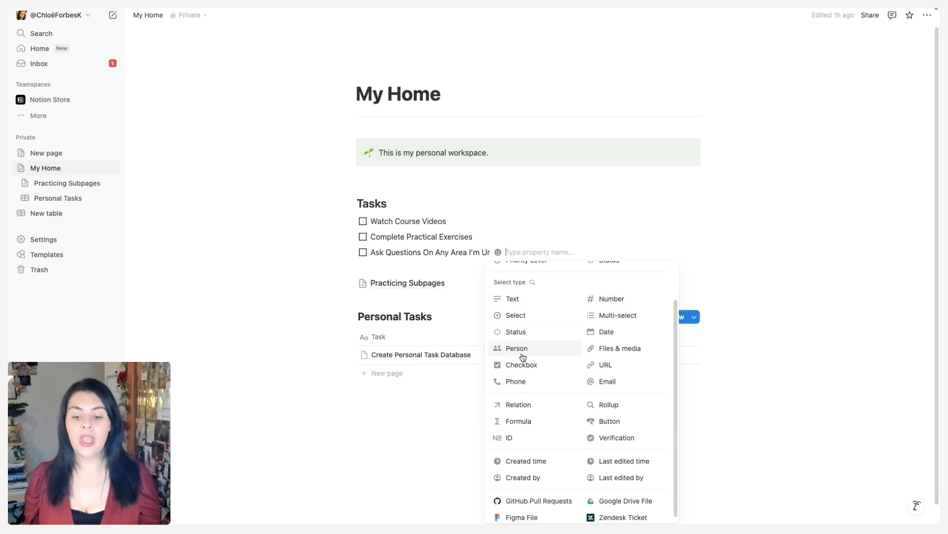
{"action": "scroll", "coordinate": [522, 357], "scroll_direction": "down", "scroll_amount": 1}
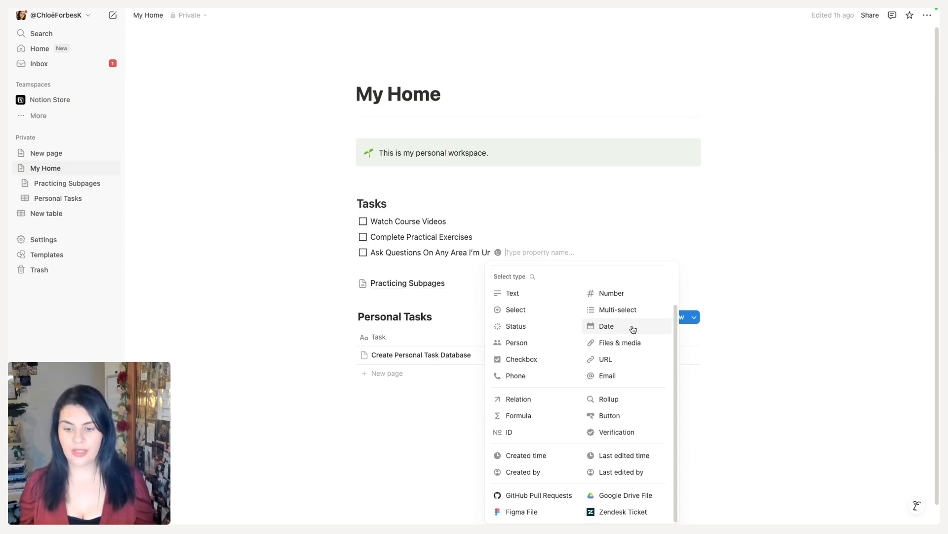
{"action": "left_click", "coordinate": [607, 326]}
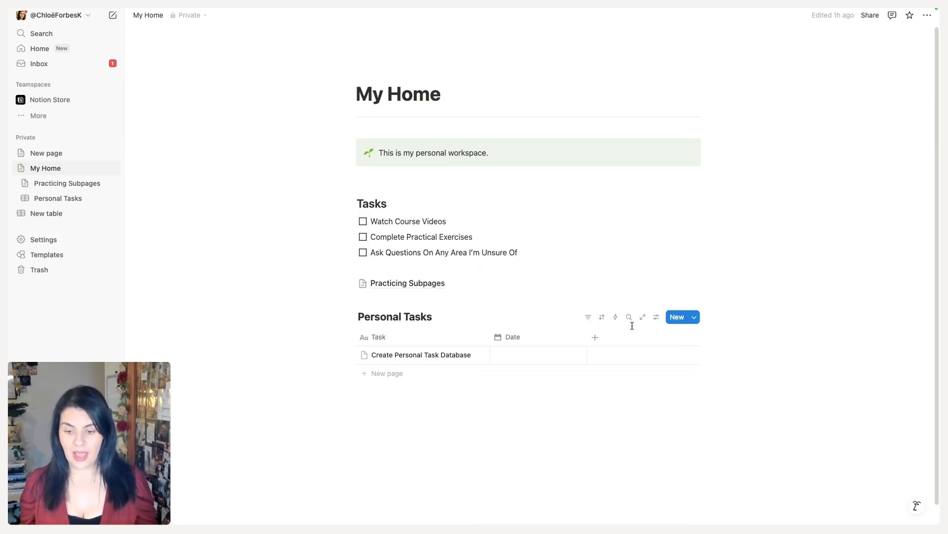
{"action": "left_click", "coordinate": [595, 337]}
{"action": "left_click", "coordinate": [610, 377]}
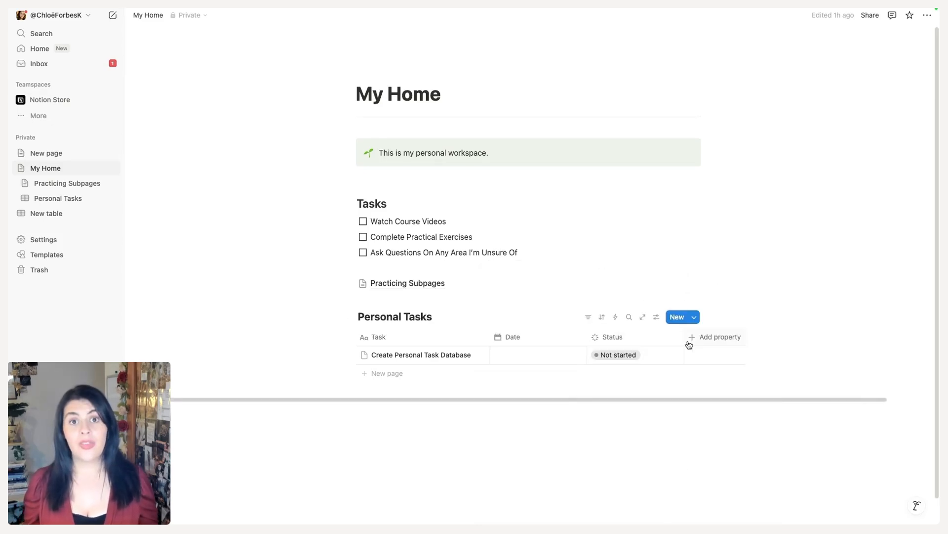
Add a Select property to the Personal Tasks table and name it Priority.
{"action": "left_click", "coordinate": [690, 338]}
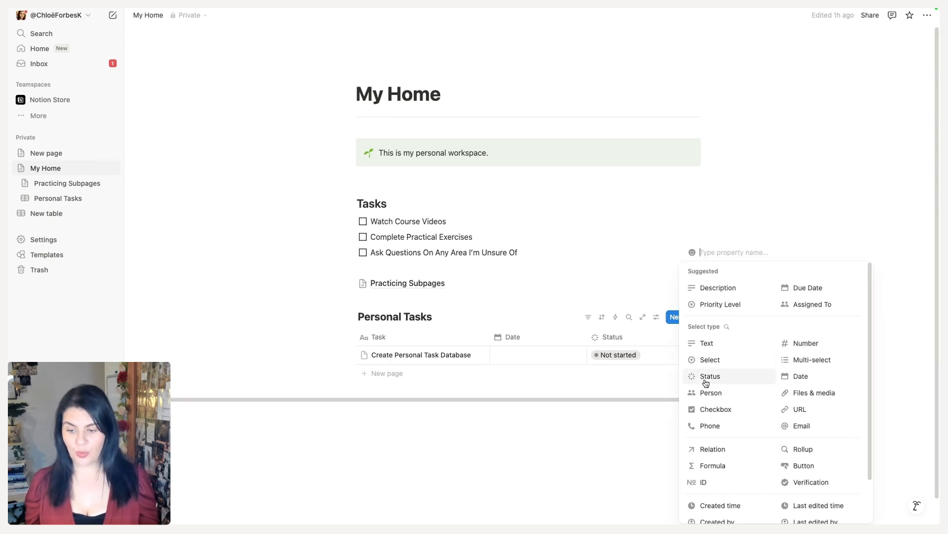
{"action": "left_click", "coordinate": [706, 361]}
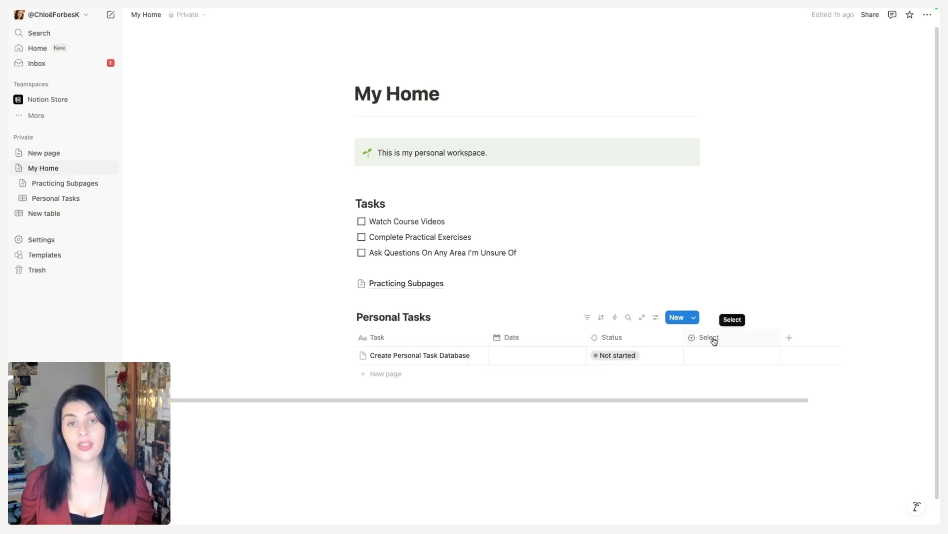
{"action": "left_click", "coordinate": [713, 341]}
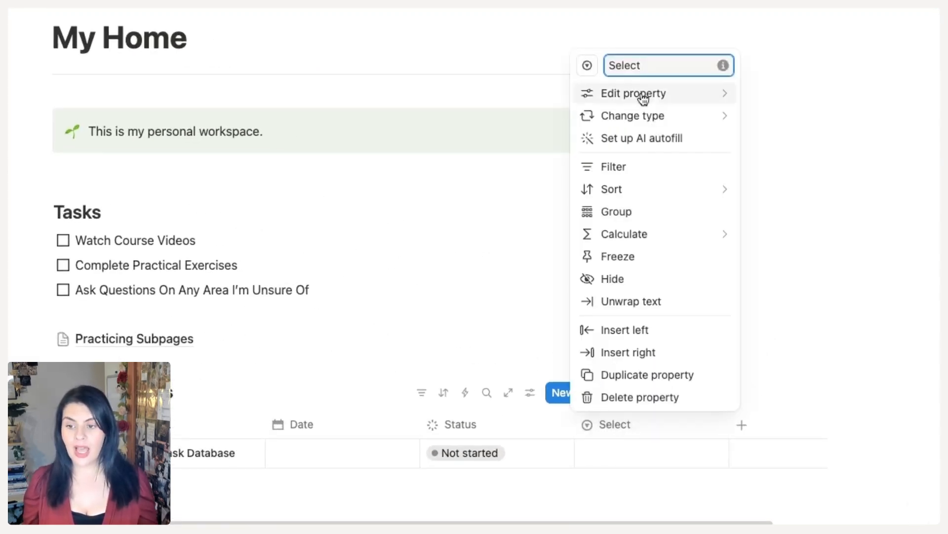
{"action": "left_click_drag", "start_coordinate": [652, 66], "coordinate": [600, 68]}
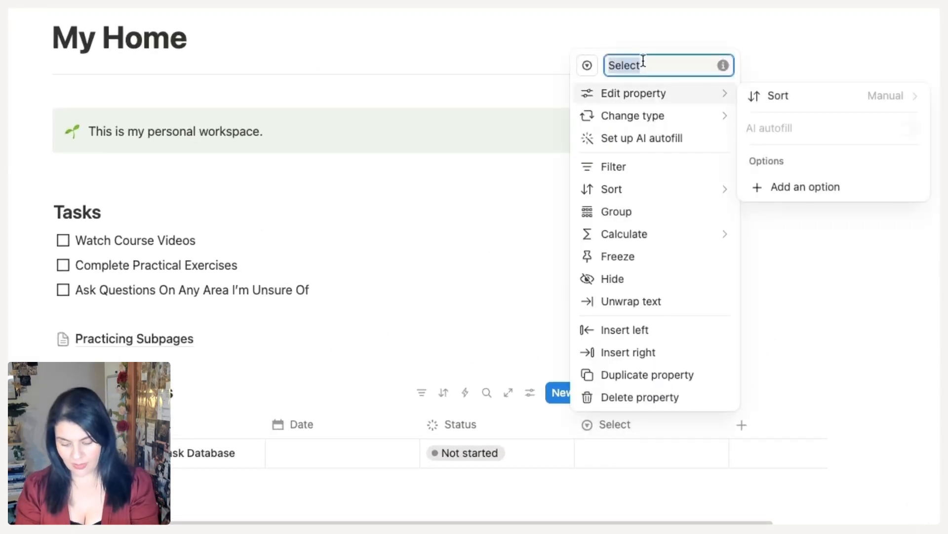
{"action": "type", "text": "Priority"}
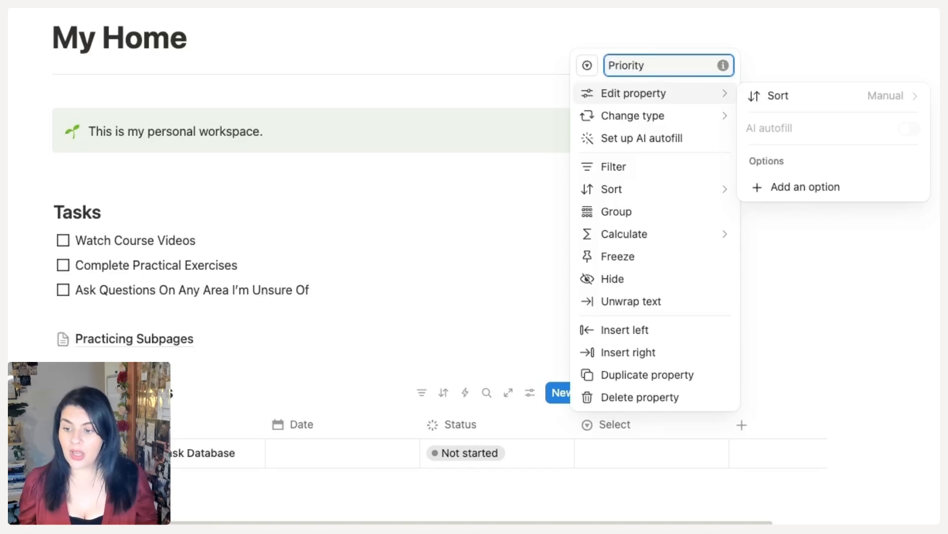
Create the options High, Medium and Low for the Priority property and arrange them with High first and Low last.
{"action": "left_click", "coordinate": [635, 97]}
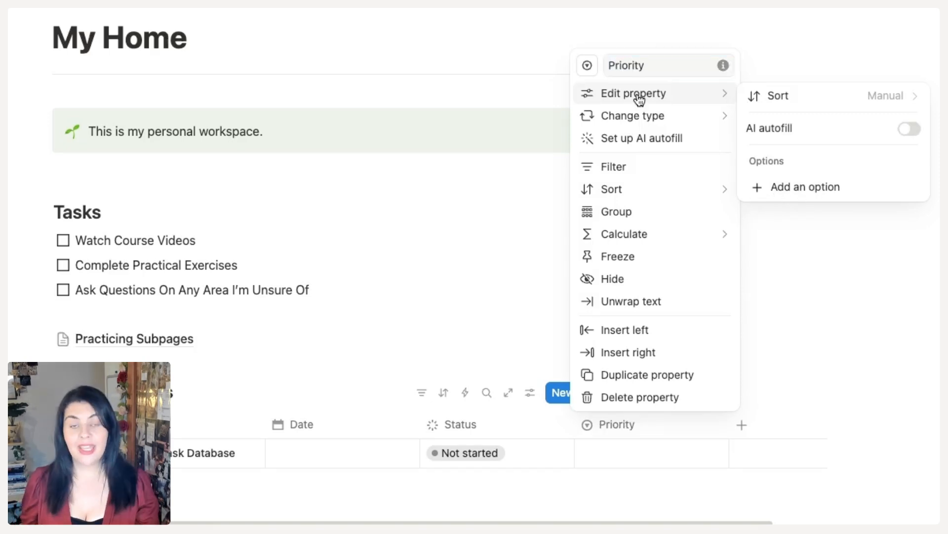
{"action": "left_click", "coordinate": [819, 192]}
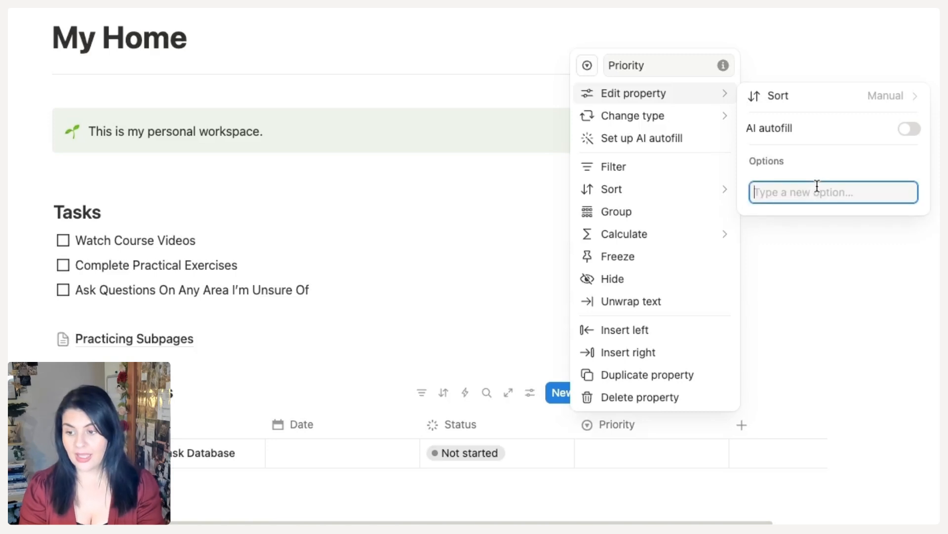
{"action": "type", "text": "High"}
{"action": "key", "text": "Return"}
{"action": "type", "text": "Medium"}
{"action": "key", "text": "Return"}
{"action": "type", "text": "Low"}
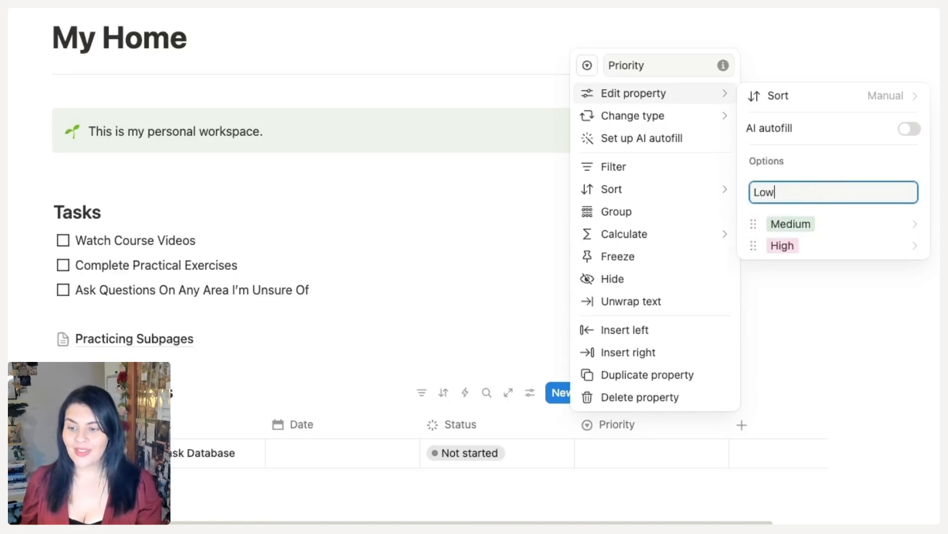
{"action": "key", "text": "Return"}
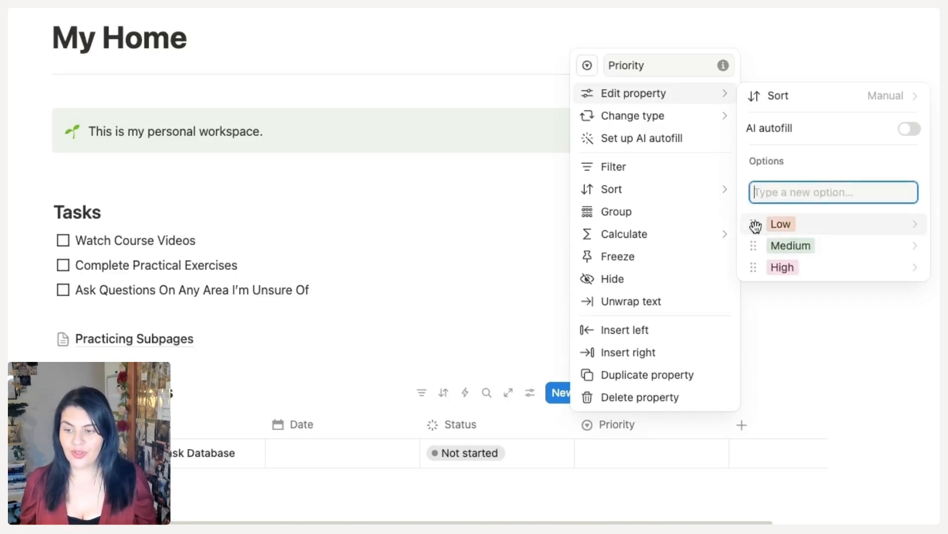
{"action": "left_click_drag", "start_coordinate": [753, 244], "coordinate": [761, 193]}
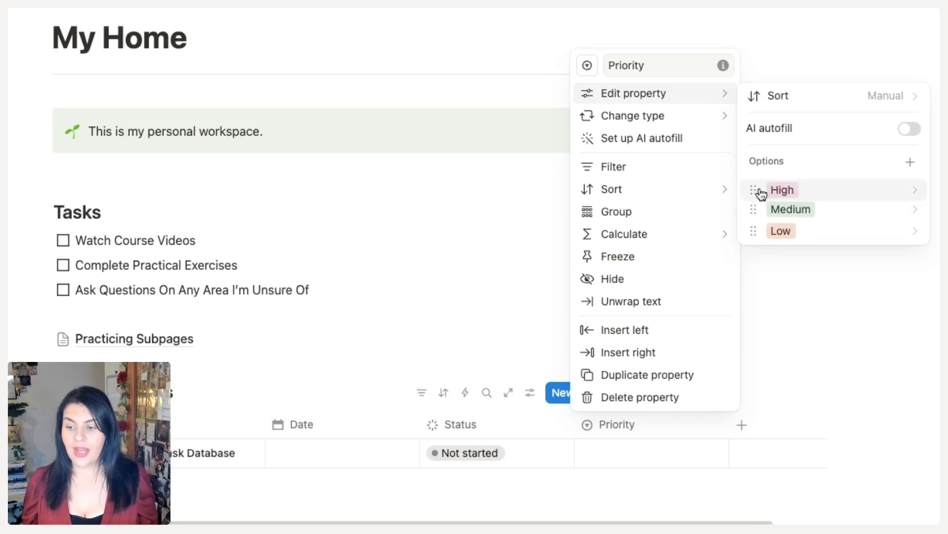
Recolour the Priority options, making Medium yellow and Low blue, and close the property's settings.
{"action": "left_click", "coordinate": [801, 209]}
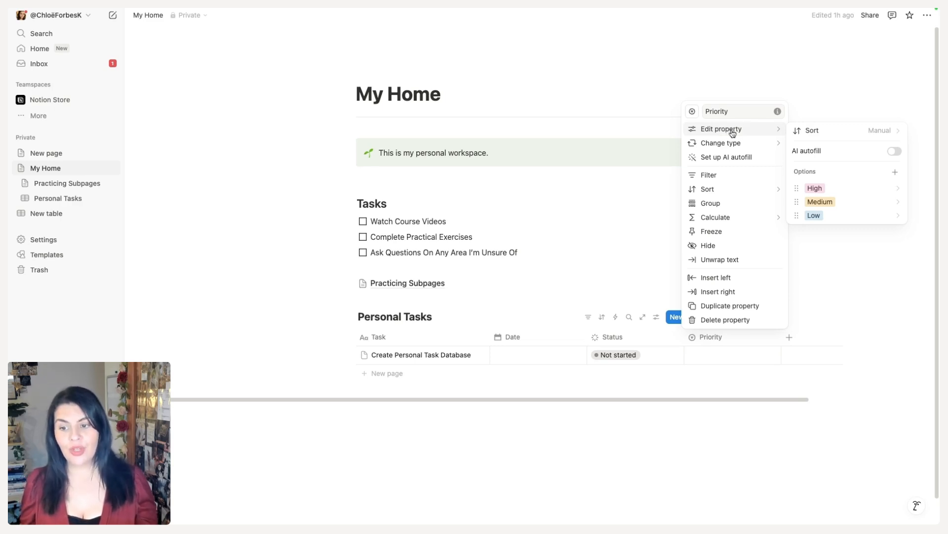
{"action": "mouse_move", "coordinate": [734, 147]}
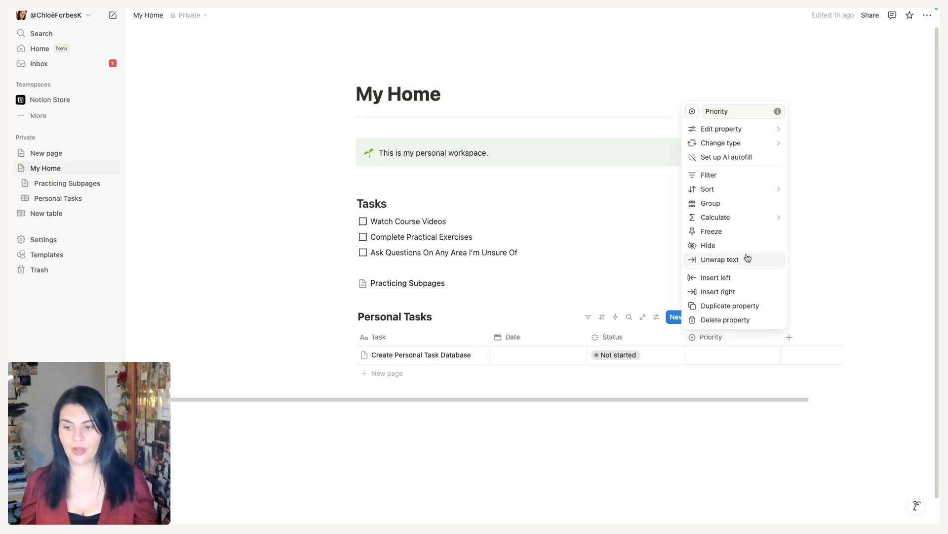
{"action": "left_click", "coordinate": [628, 283]}
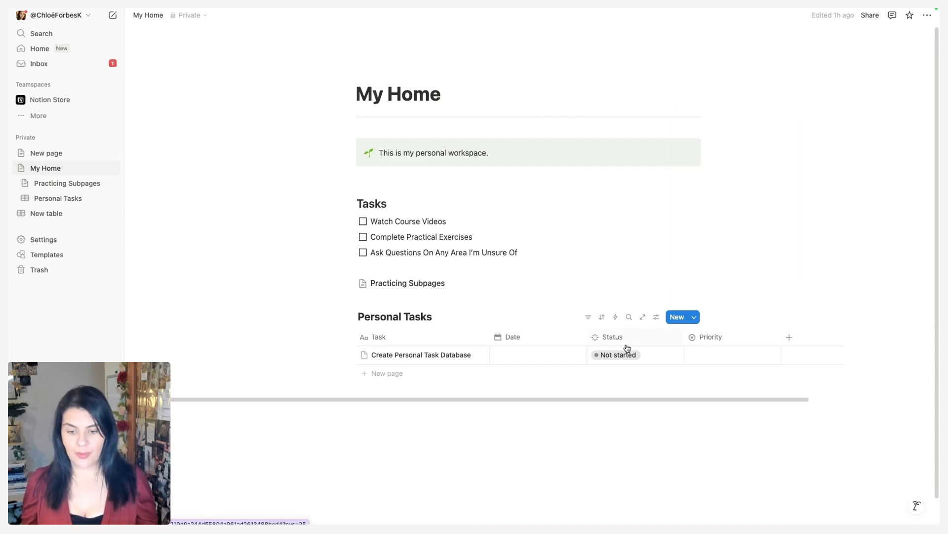
Rename the Date property to Due Date.
{"action": "left_click", "coordinate": [532, 339]}
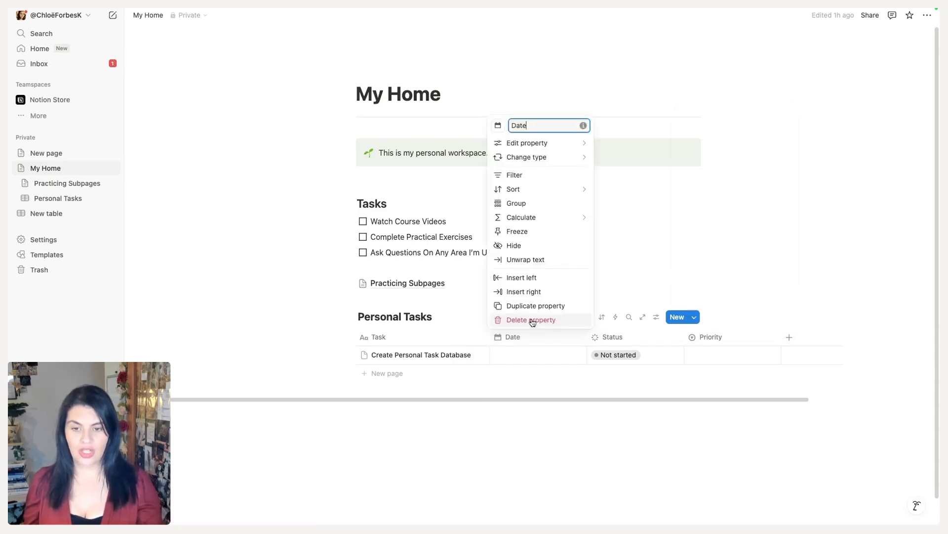
{"action": "left_click", "coordinate": [512, 125]}
{"action": "type", "text": "Due"}
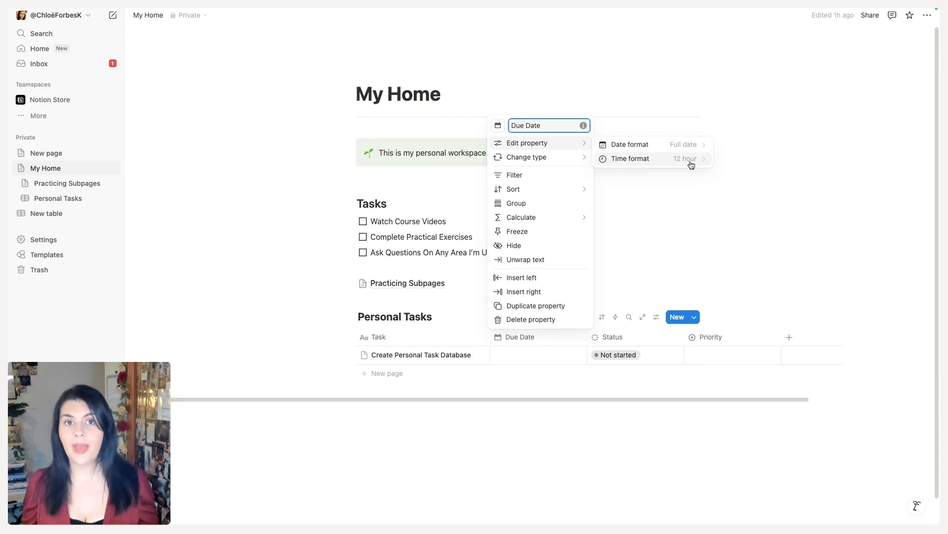
{"action": "left_click", "coordinate": [776, 225]}
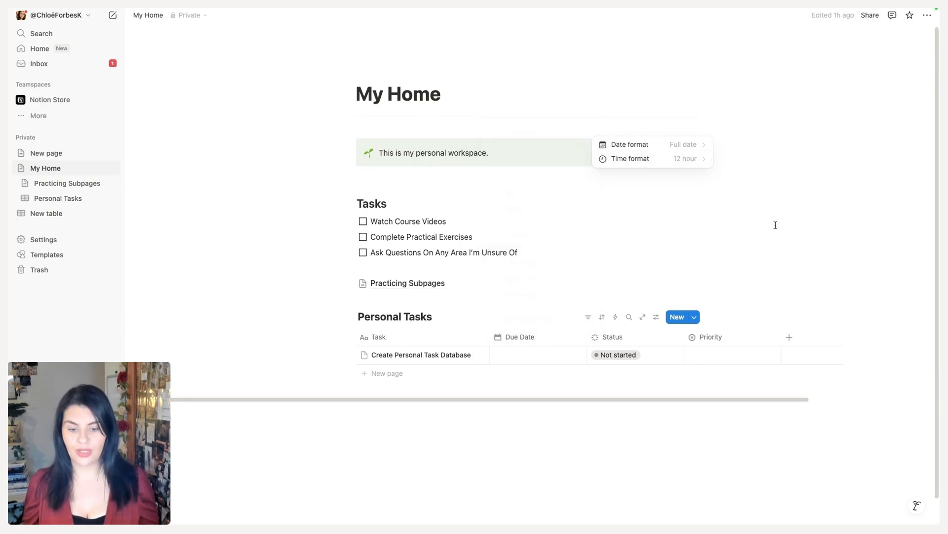
{"action": "left_click", "coordinate": [717, 340]}
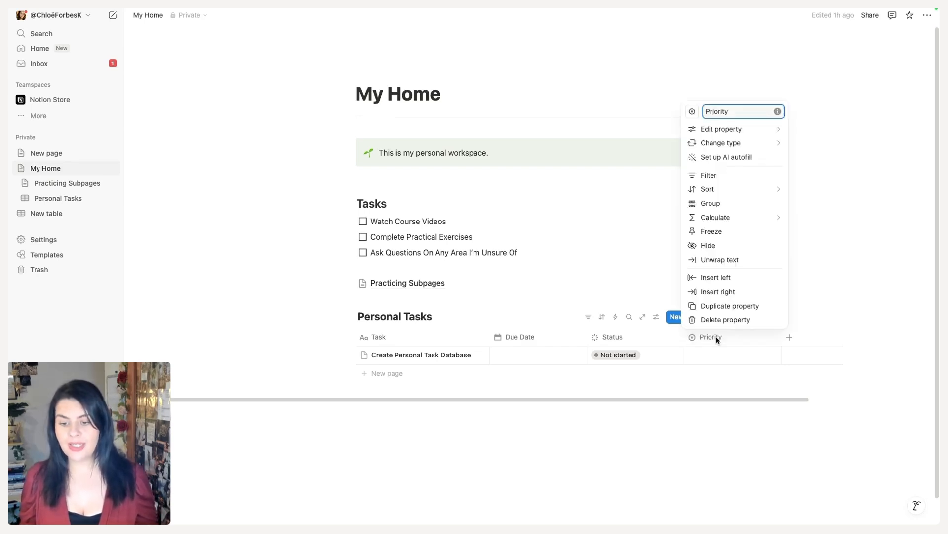
{"action": "left_click", "coordinate": [645, 306]}
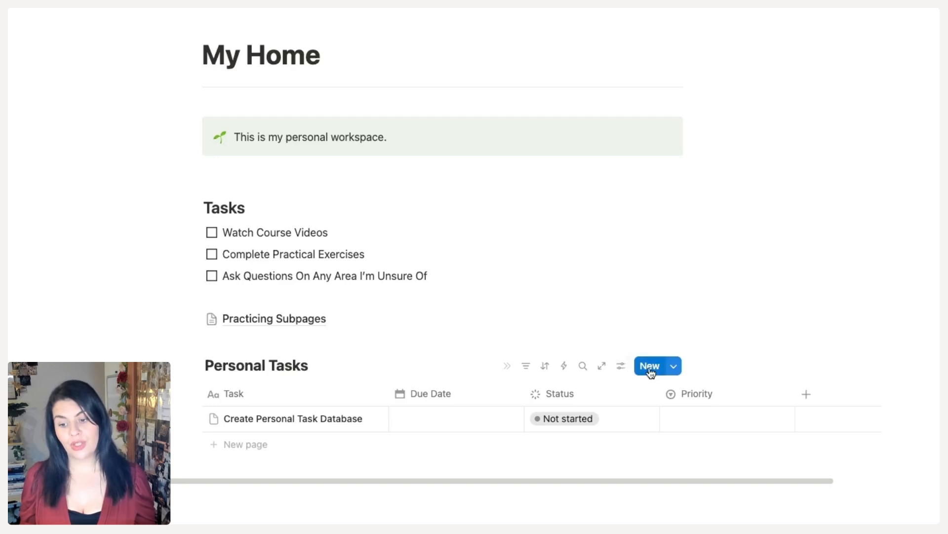
In the table's property visibility settings, hide and restore Due Date and Priority, arranging the columns as Task, Due Date, Priority, Status.
{"action": "left_click", "coordinate": [621, 368]}
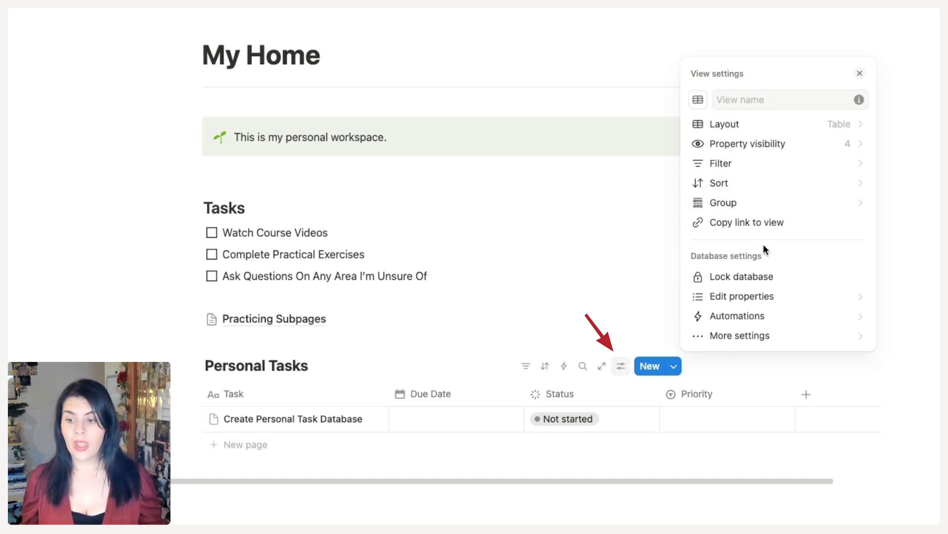
{"action": "left_click", "coordinate": [780, 148]}
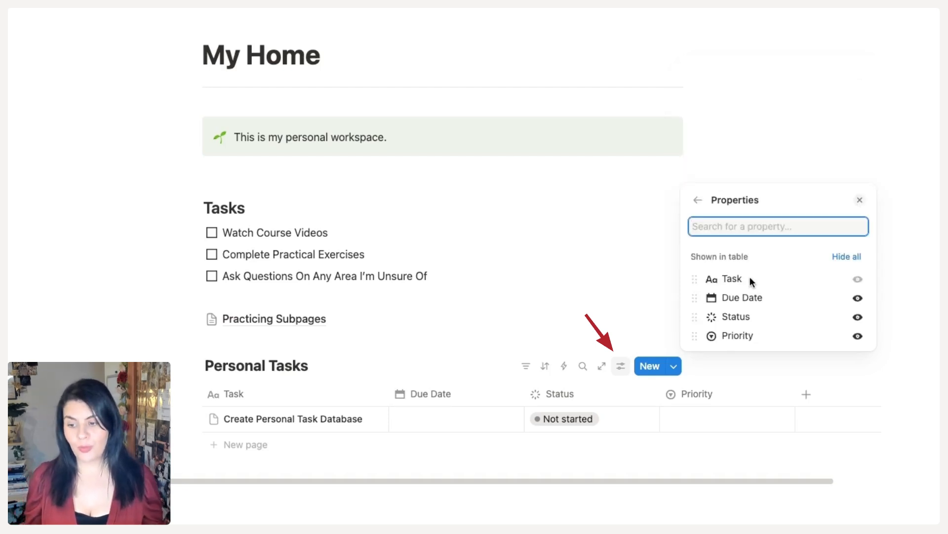
{"action": "left_click", "coordinate": [857, 299]}
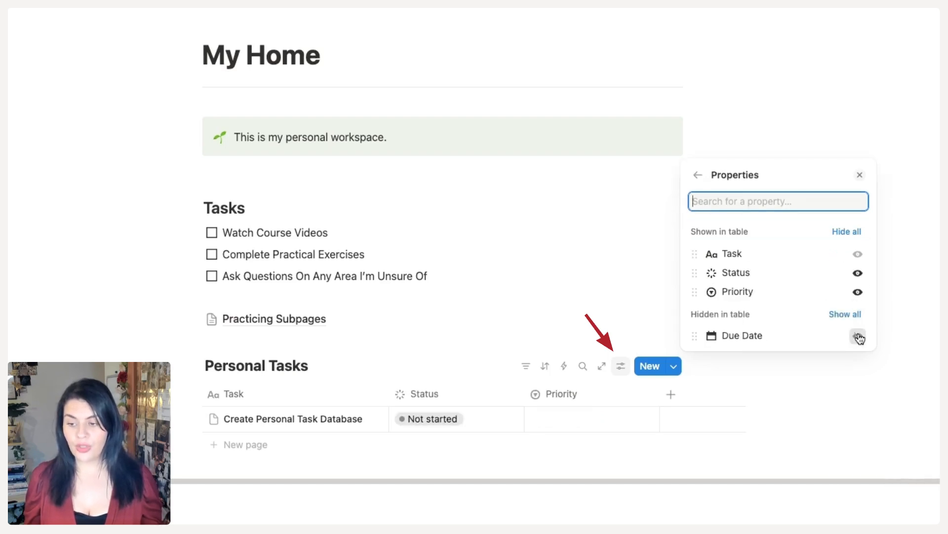
{"action": "left_click", "coordinate": [858, 336]}
{"action": "left_click", "coordinate": [859, 316]}
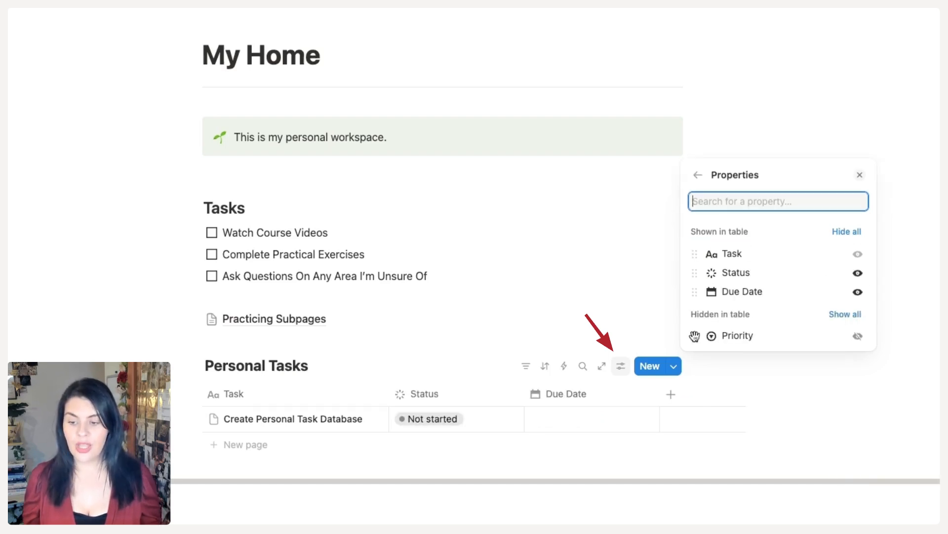
{"action": "left_click_drag", "start_coordinate": [696, 329], "coordinate": [698, 306]}
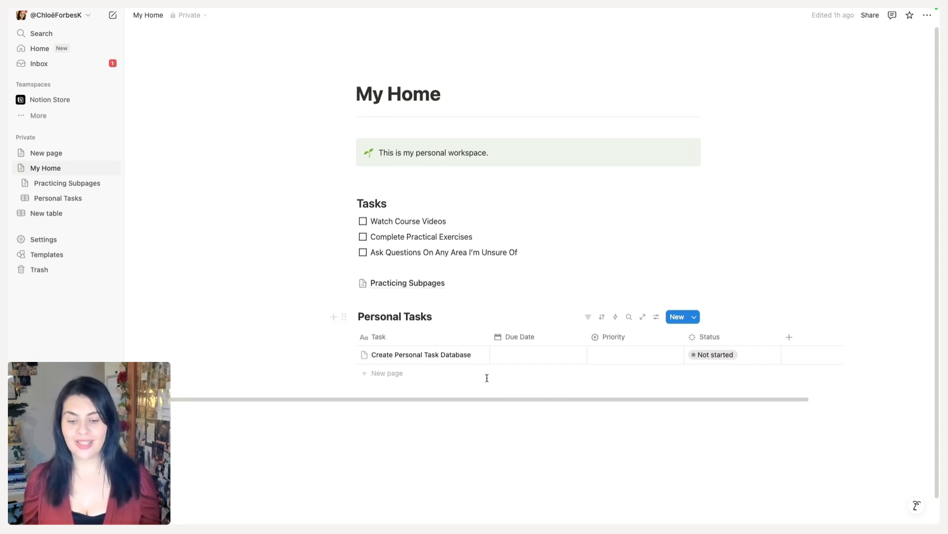
Set the due date of the Create Personal Task Database task to June 21, 2025.
{"action": "left_click", "coordinate": [544, 362]}
{"action": "left_click", "coordinate": [581, 228]}
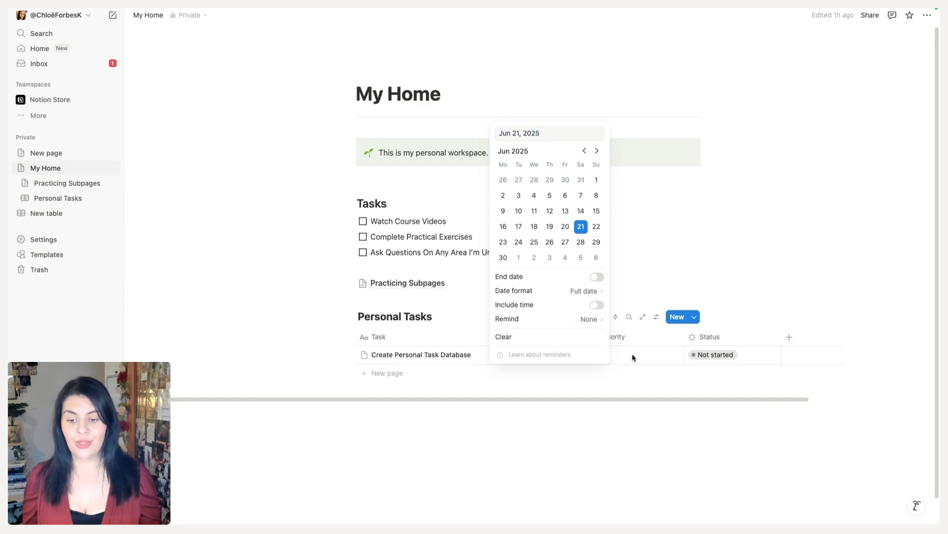
{"action": "left_click", "coordinate": [631, 355]}
Set the Create Personal Task Database task's priority to High and its status to Done.
{"action": "left_click", "coordinate": [634, 358]}
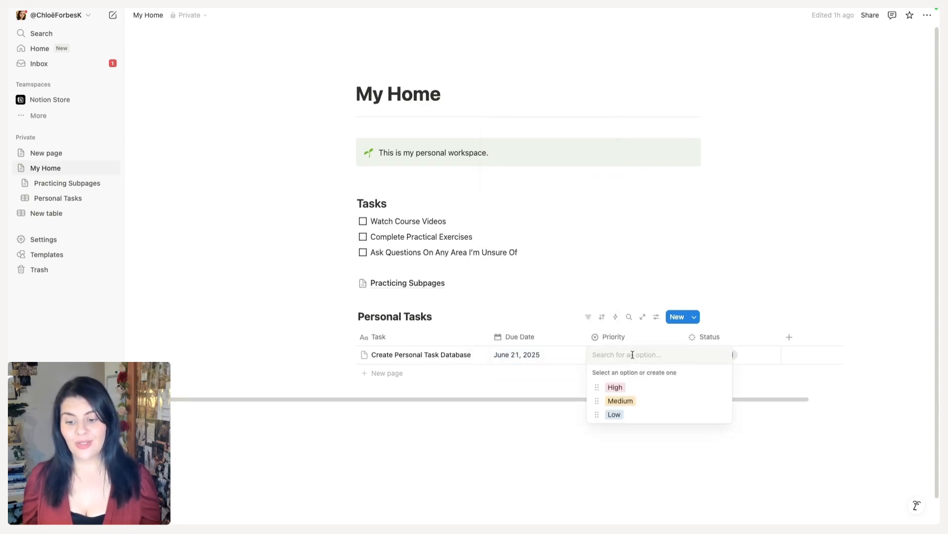
{"action": "left_click", "coordinate": [632, 386]}
{"action": "left_click", "coordinate": [716, 354]}
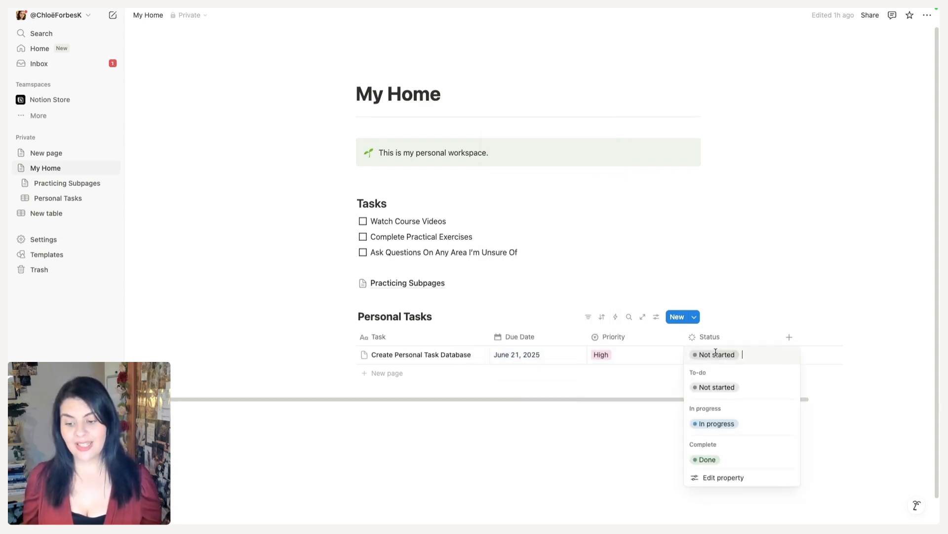
{"action": "left_click", "coordinate": [710, 456]}
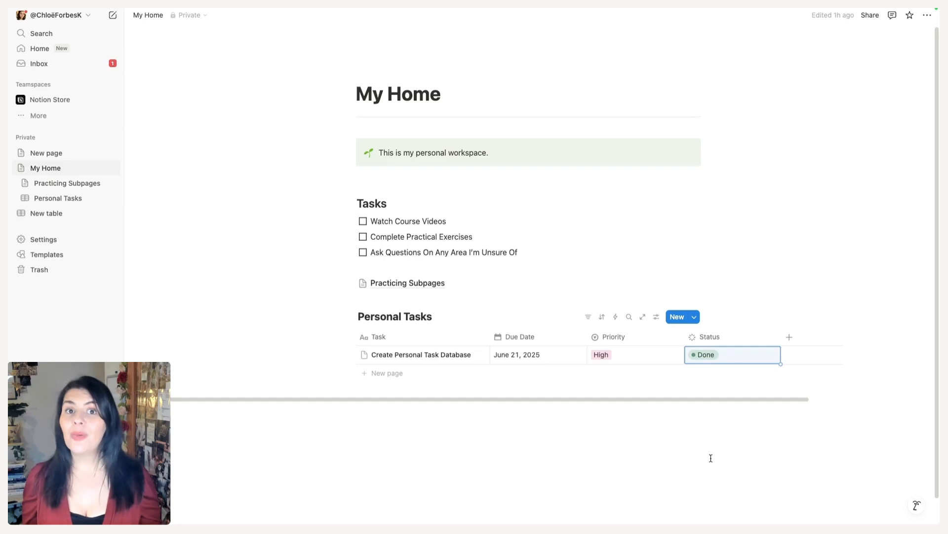
Add a second task named Create Database View to Personal Tasks, with the due date June 22, 2025.
{"action": "left_click", "coordinate": [402, 379]}
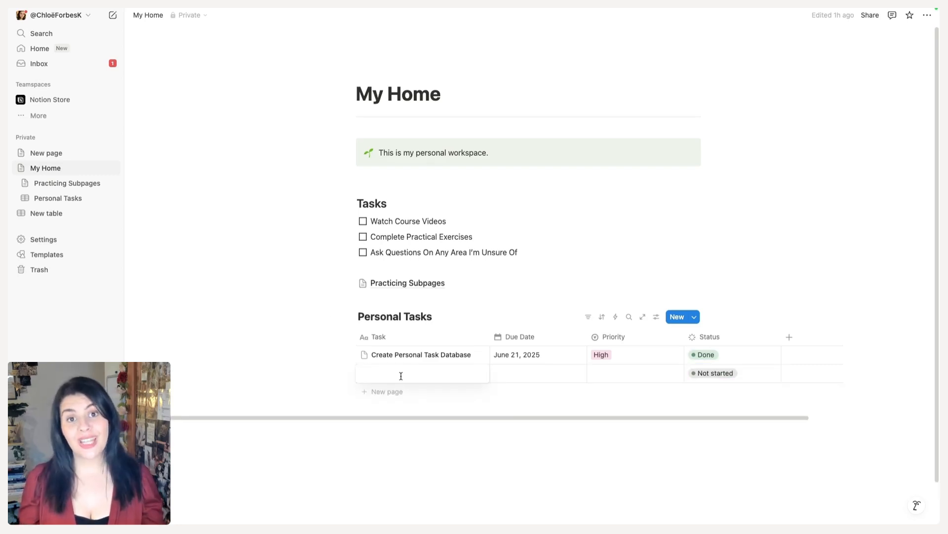
{"action": "type", "text": "Create Database View"}
{"action": "key", "text": "Return"}
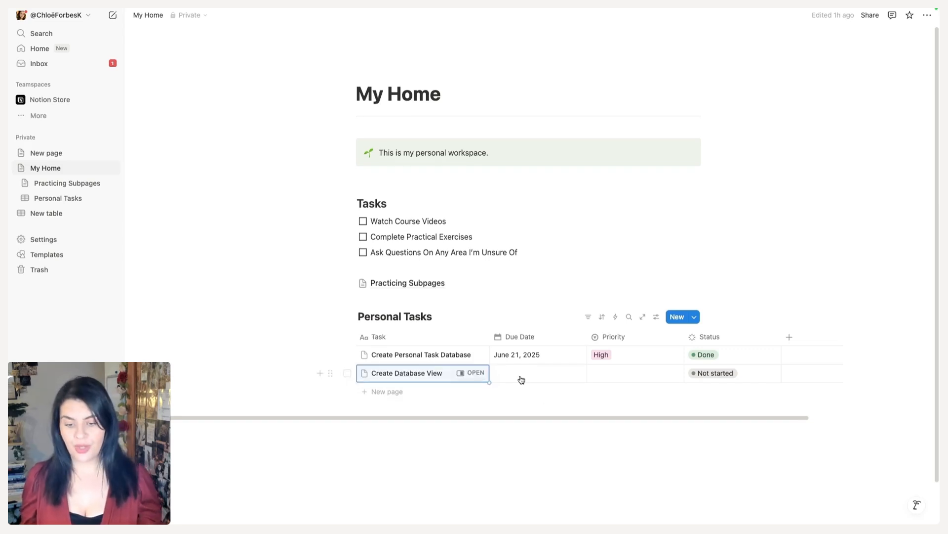
{"action": "left_click", "coordinate": [520, 377]}
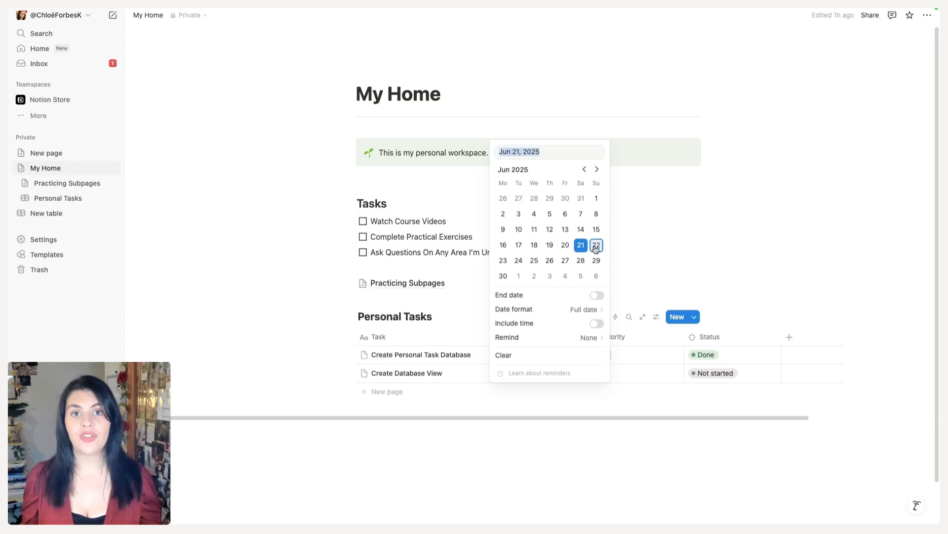
{"action": "left_click", "coordinate": [596, 245]}
Set the Create Database View task's priority to Medium and its status to In progress.
{"action": "left_click", "coordinate": [650, 374]}
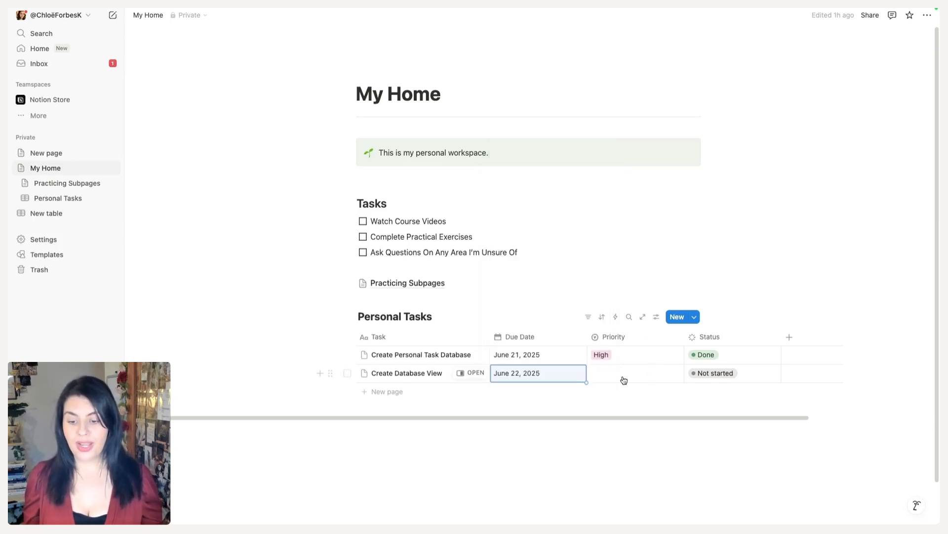
{"action": "left_click", "coordinate": [621, 374]}
{"action": "left_click", "coordinate": [621, 419]}
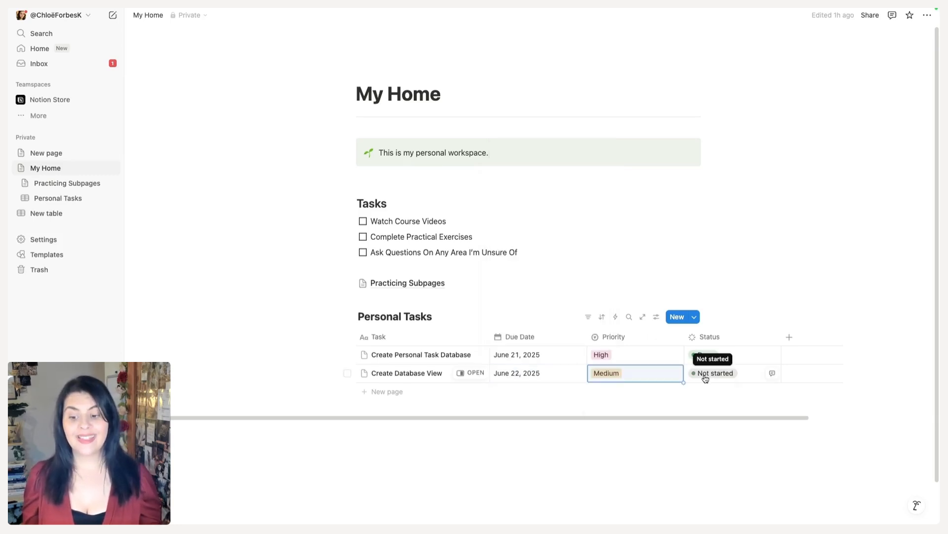
{"action": "left_click", "coordinate": [706, 376]}
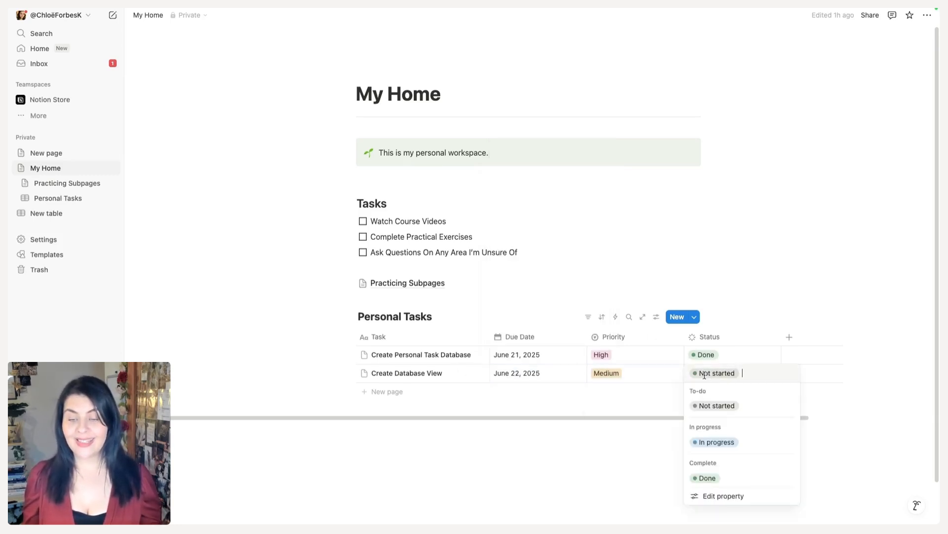
{"action": "left_click", "coordinate": [716, 441]}
{"action": "left_click", "coordinate": [540, 426]}
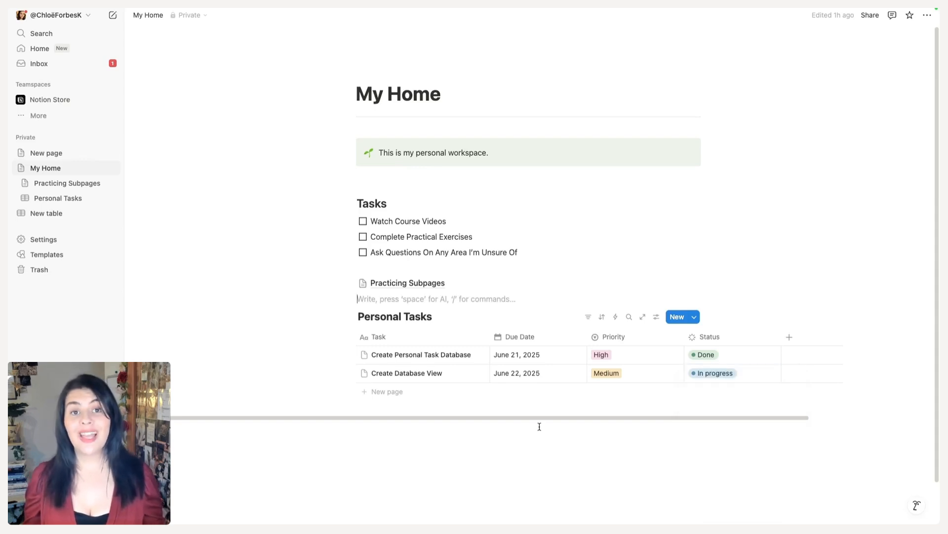